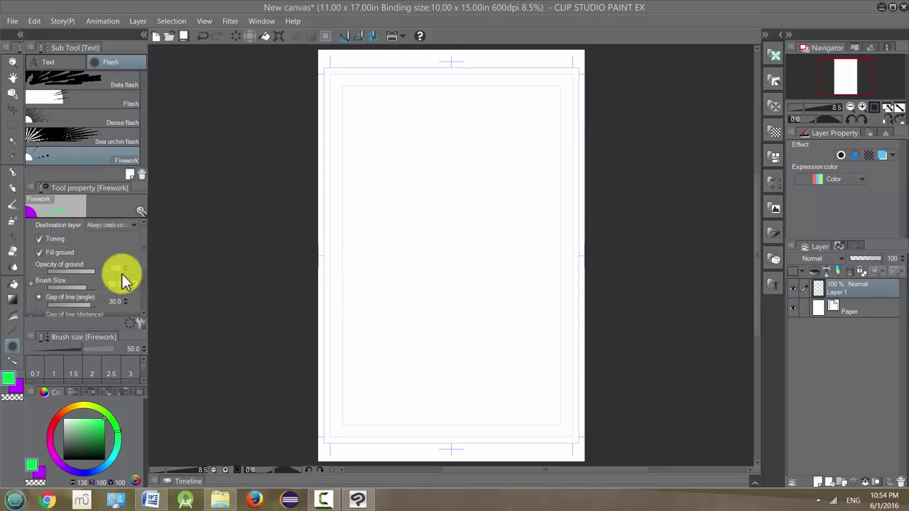
Switch to the Decoration tool so the Star A brush is selected at size 100
left_click(14, 241)
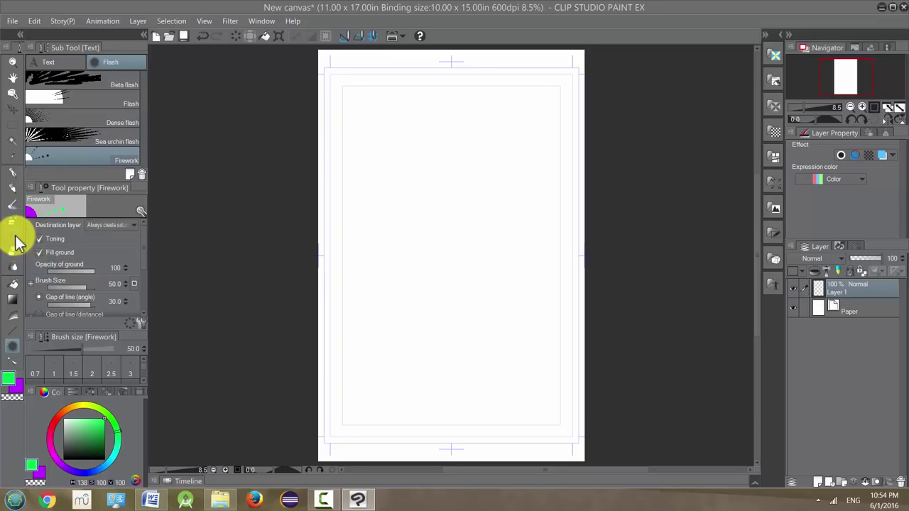
left_click(14, 241)
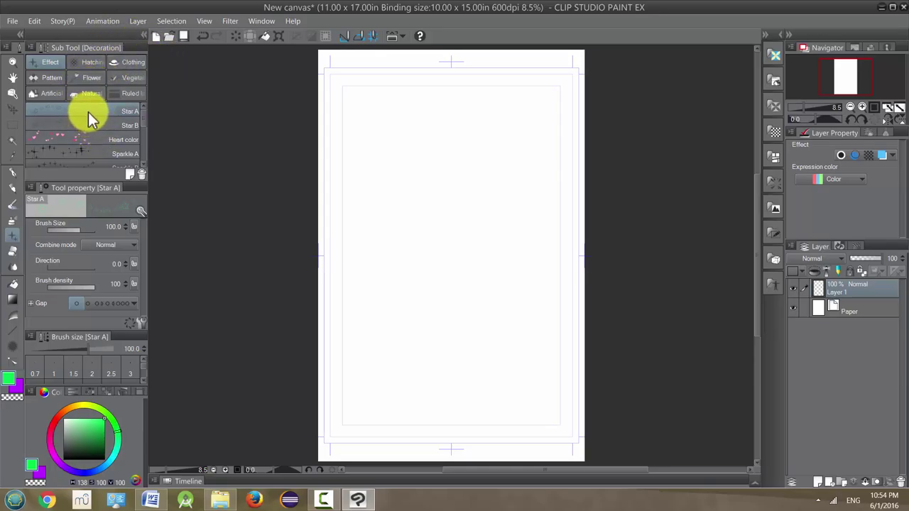
Set Star A to size 342.4 in black and draw looping star trails down the page
left_click_drag(83, 234, 87, 232)
left_click_drag(385, 132, 429, 205)
left_click_drag(103, 435, 115, 481)
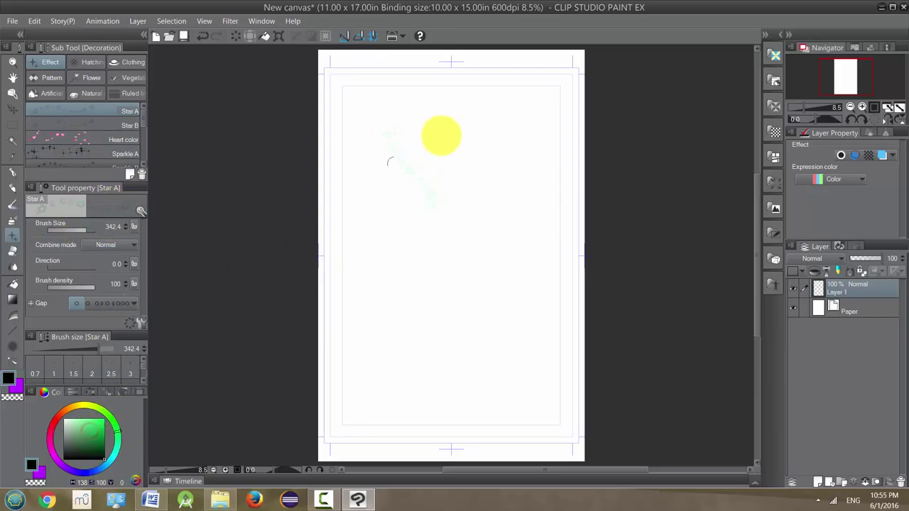
mouse_move(448, 115)
left_mouse_down()
mouse_move(478, 188)
mouse_move(437, 252)
mouse_move(480, 284)
mouse_move(494, 359)
mouse_move(515, 355)
mouse_move(519, 340)
mouse_move(508, 319)
mouse_move(516, 282)
mouse_move(507, 260)
mouse_move(517, 218)
mouse_move(507, 155)
mouse_move(488, 117)
mouse_move(501, 99)
mouse_move(539, 104)
mouse_move(547, 124)
mouse_move(550, 225)
mouse_move(540, 254)
mouse_move(552, 346)
mouse_move(543, 384)
mouse_move(439, 415)
mouse_move(420, 383)
mouse_move(438, 348)
mouse_move(443, 304)
mouse_move(423, 236)
mouse_move(450, 188)
mouse_move(423, 104)
mouse_move(440, 91)
mouse_move(473, 97)
mouse_move(497, 165)
mouse_move(495, 281)
mouse_move(450, 372)
mouse_move(493, 378)
left_mouse_up()
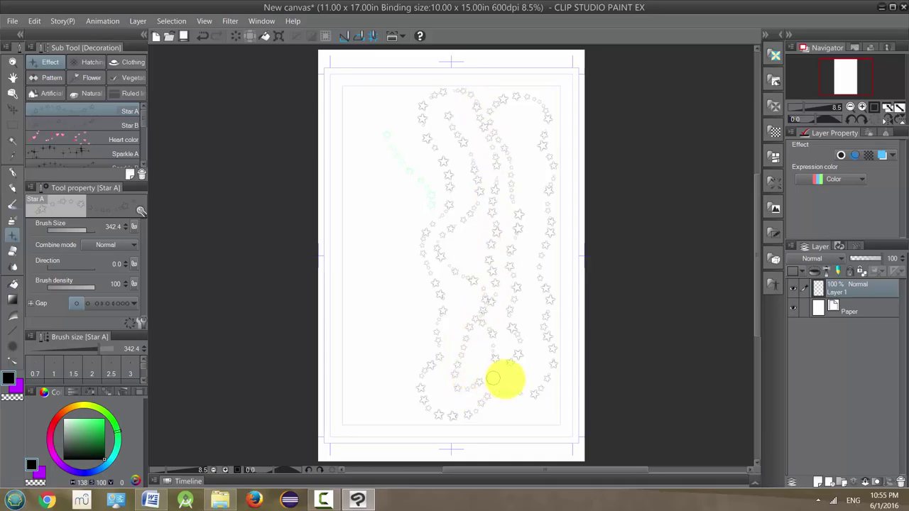
left_click(134, 227)
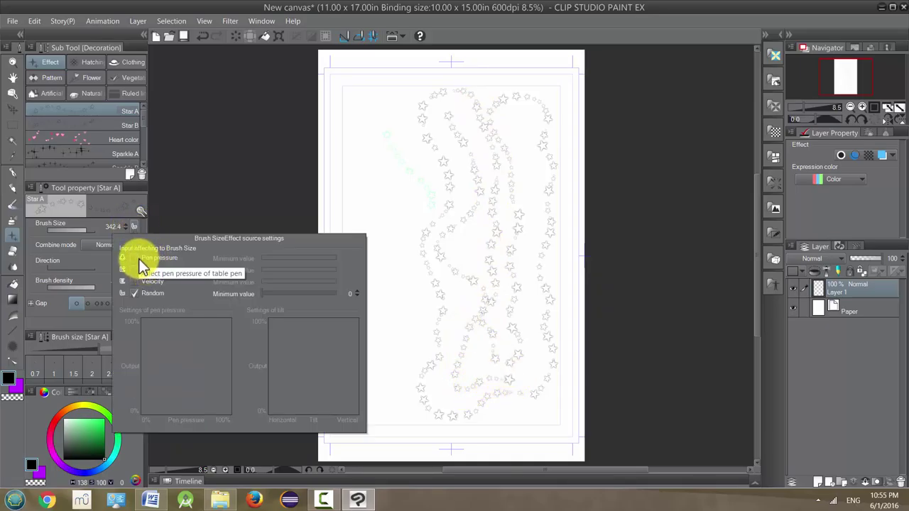
Close the Brush Size effect settings and add a short Star A trail among the loops
left_click(199, 200)
mouse_move(397, 118)
left_mouse_down()
mouse_move(419, 154)
mouse_move(412, 183)
mouse_move(423, 230)
left_mouse_up()
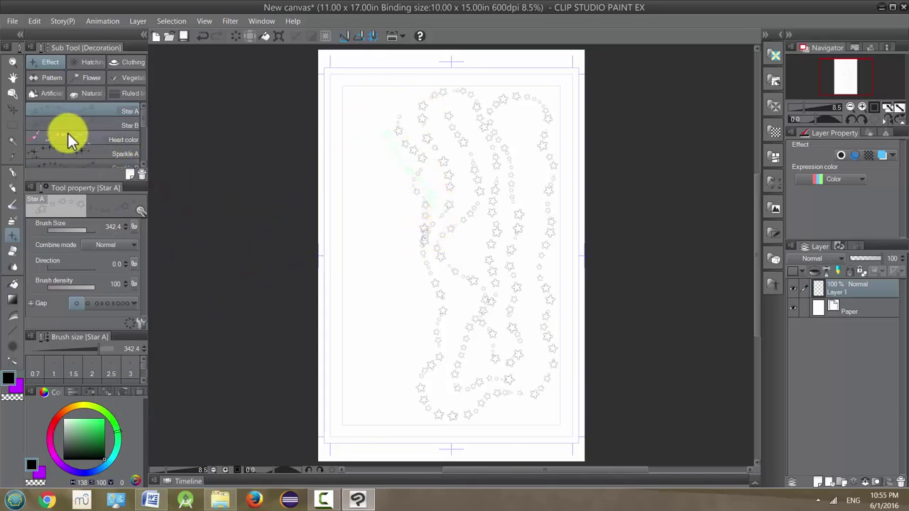
left_click_drag(145, 130, 143, 153)
Draw a dotted Soft sparkle line curving down the left side of the page
scroll(81, 111, "down", 1)
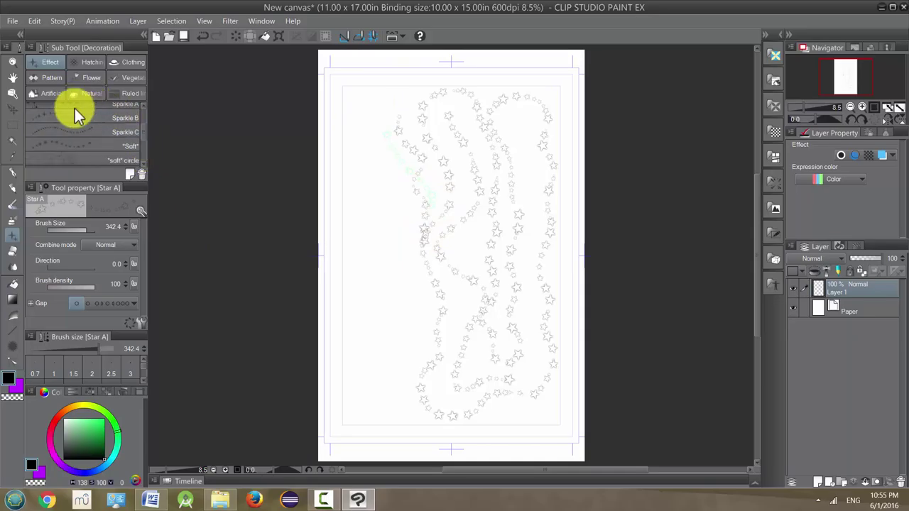
left_click(80, 146)
mouse_move(385, 100)
left_mouse_down()
mouse_move(374, 140)
mouse_move(383, 243)
mouse_move(410, 300)
left_mouse_up()
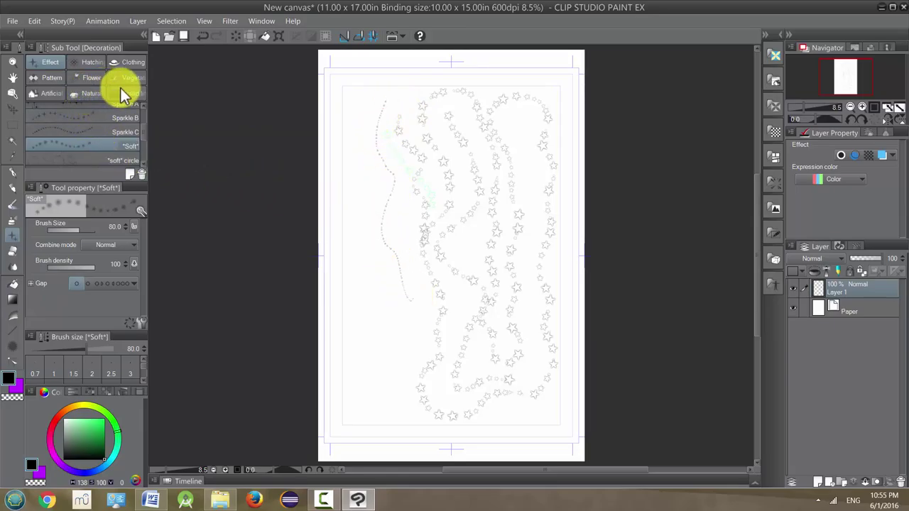
left_click(86, 66)
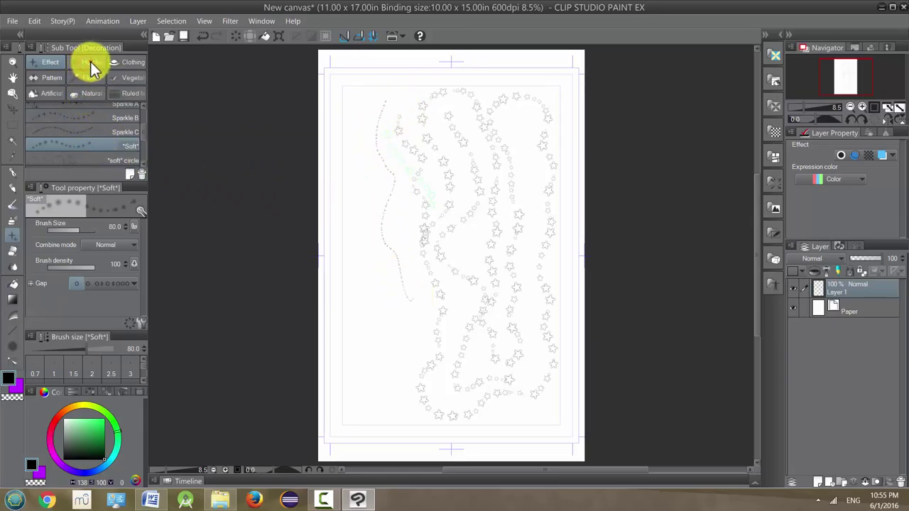
left_click(91, 63)
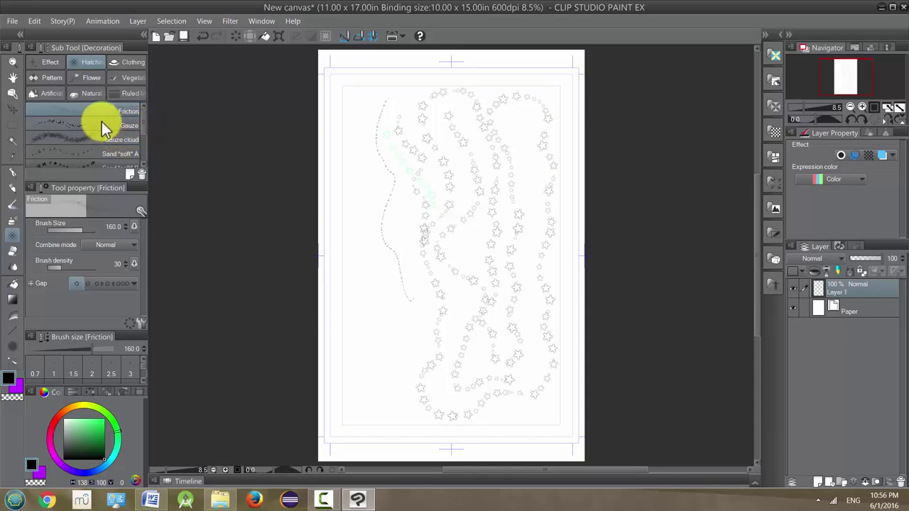
Paint a grey Friction smudge on the left at brush size 616.6
left_click(87, 231)
left_click_drag(86, 231, 91, 232)
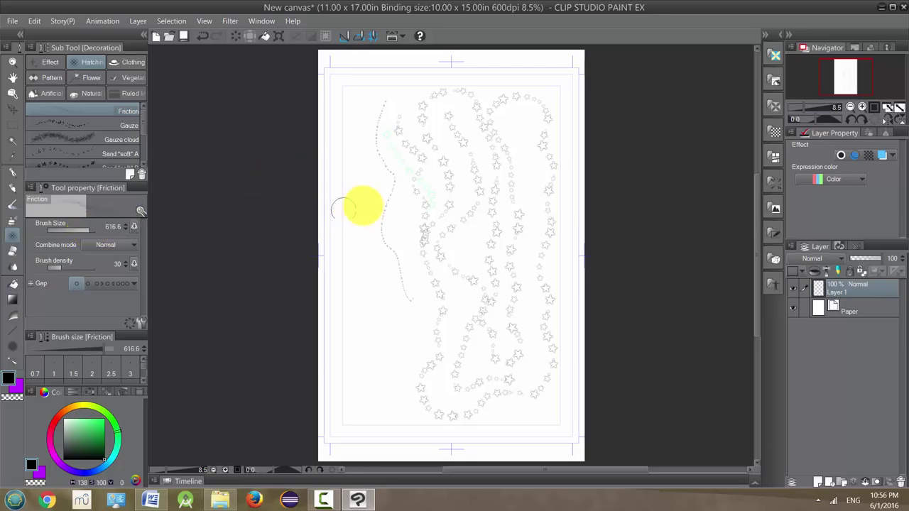
mouse_move(357, 209)
left_mouse_down()
mouse_move(380, 323)
mouse_move(400, 351)
mouse_move(411, 321)
mouse_move(387, 264)
mouse_move(367, 254)
mouse_move(374, 222)
mouse_move(361, 213)
mouse_move(379, 286)
mouse_move(364, 244)
mouse_move(375, 270)
mouse_move(363, 262)
mouse_move(358, 301)
mouse_move(371, 304)
mouse_move(373, 315)
mouse_move(390, 312)
mouse_move(241, 274)
left_mouse_up()
Use Diagonal line at size 1006.8 to loop bundles of parallel black lines across the page
left_click_drag(144, 135, 142, 156)
left_click(113, 121)
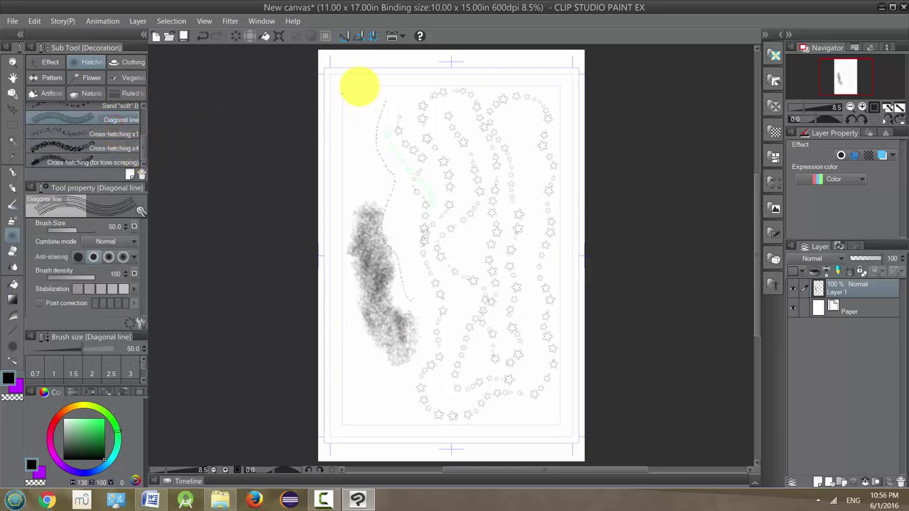
left_click_drag(359, 86, 367, 149)
left_click_drag(79, 230, 93, 230)
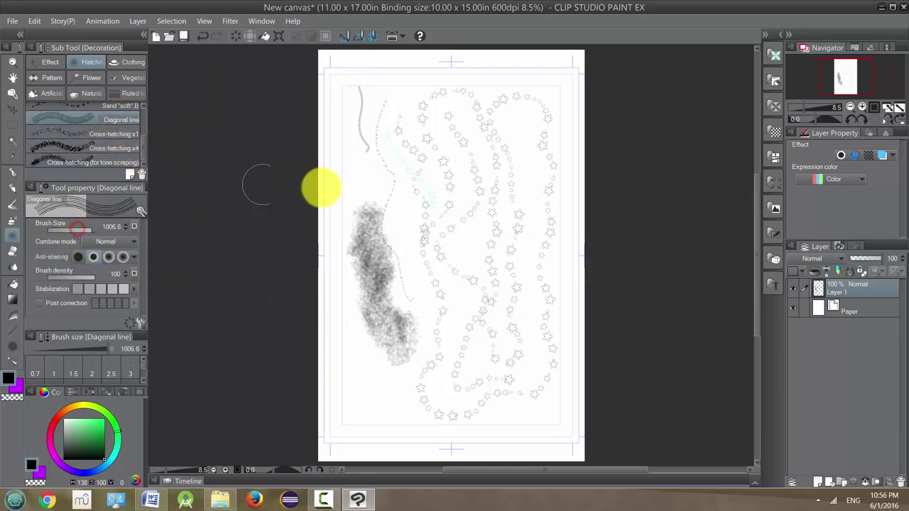
mouse_move(335, 169)
left_mouse_down()
mouse_move(335, 218)
mouse_move(363, 331)
mouse_move(364, 399)
mouse_move(419, 417)
mouse_move(444, 362)
mouse_move(426, 328)
mouse_move(434, 286)
mouse_move(494, 260)
mouse_move(509, 203)
mouse_move(402, 145)
left_mouse_up()
mouse_move(452, 124)
left_mouse_down()
mouse_move(513, 213)
mouse_move(515, 430)
mouse_move(560, 415)
left_mouse_up()
mouse_move(410, 220)
left_mouse_down()
mouse_move(405, 249)
mouse_move(454, 256)
mouse_move(504, 298)
mouse_move(465, 188)
left_mouse_up()
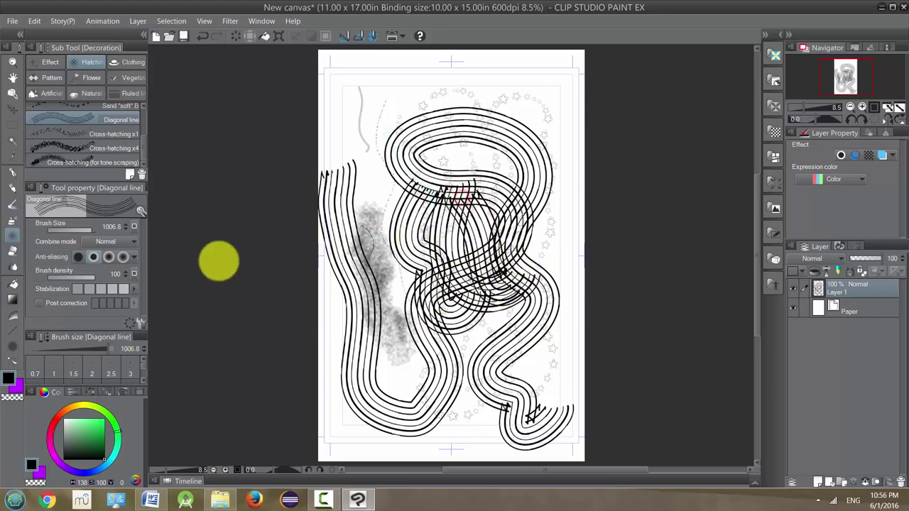
Draw dark Cross-hatching strokes at size 559 across the top left, then clear Layer 1
left_click(120, 161)
mouse_move(393, 71)
left_mouse_down()
mouse_move(384, 118)
mouse_move(410, 86)
left_mouse_up()
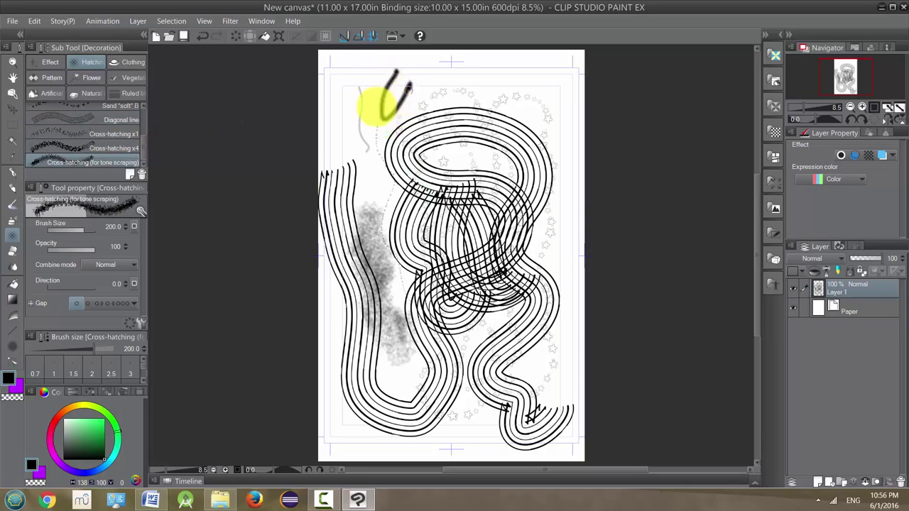
left_click(86, 230)
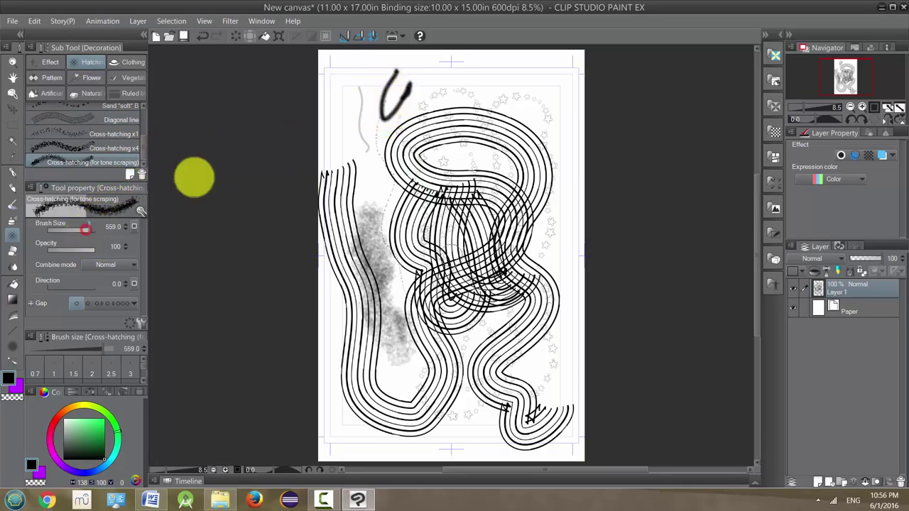
mouse_move(345, 93)
left_mouse_down()
mouse_move(371, 136)
mouse_move(380, 206)
left_mouse_up()
mouse_move(424, 91)
left_mouse_down()
mouse_move(437, 71)
mouse_move(460, 71)
mouse_move(454, 93)
mouse_move(499, 72)
mouse_move(499, 85)
mouse_move(541, 92)
mouse_move(565, 141)
left_mouse_up()
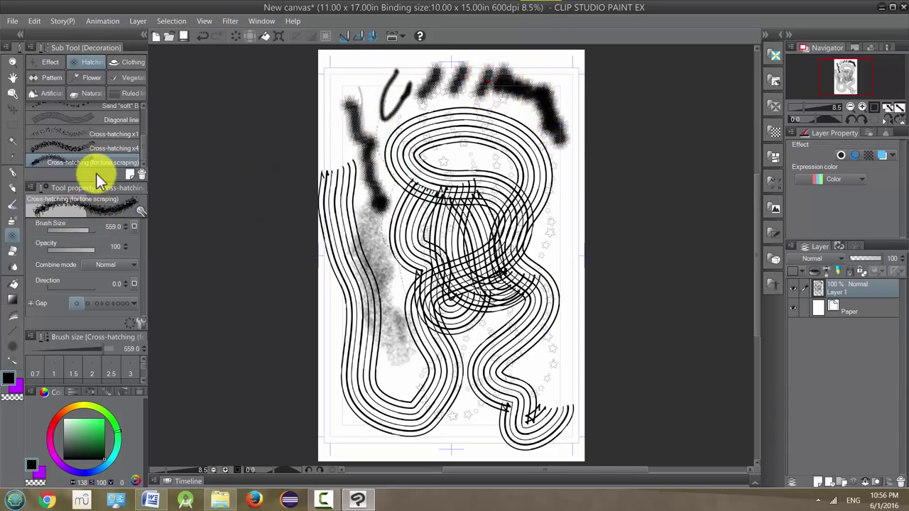
scroll(142, 138, "up", 3)
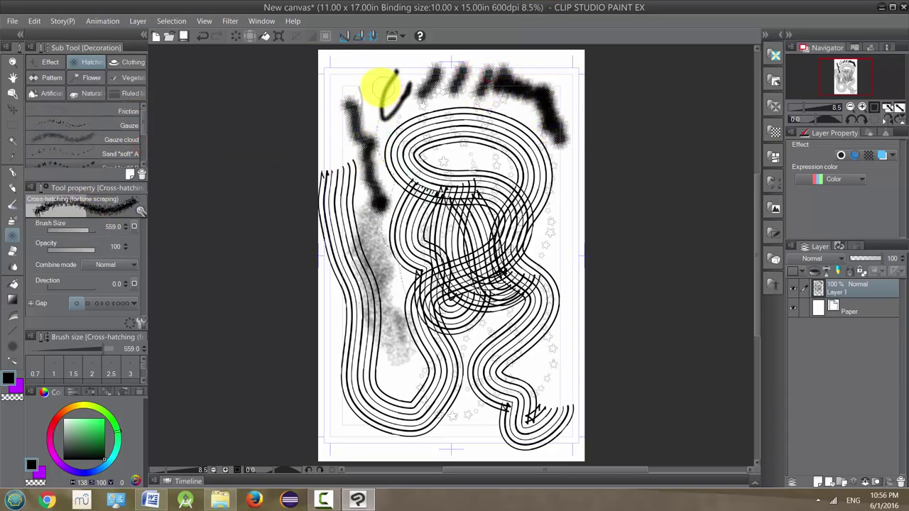
mouse_move(360, 68)
left_mouse_down()
mouse_move(362, 91)
mouse_move(372, 73)
mouse_move(375, 92)
mouse_move(348, 97)
mouse_move(343, 149)
mouse_move(380, 227)
mouse_move(369, 206)
left_mouse_up()
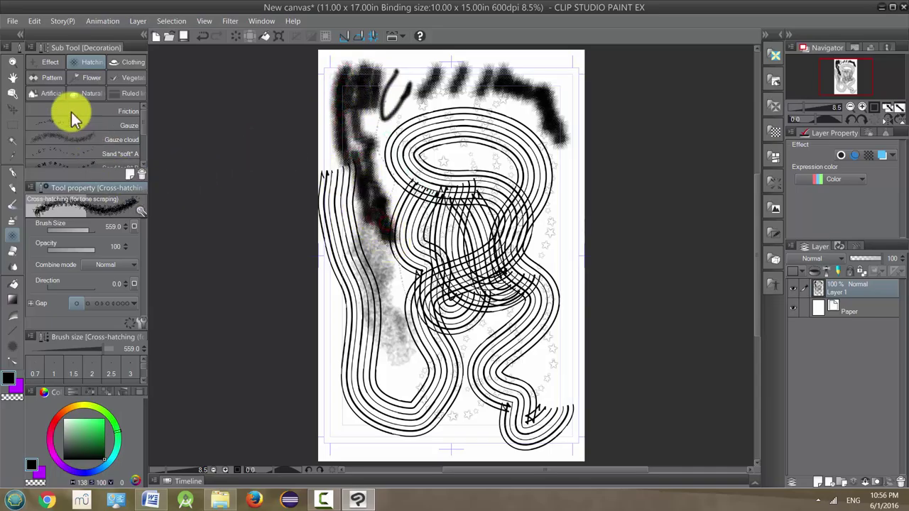
left_click(123, 62)
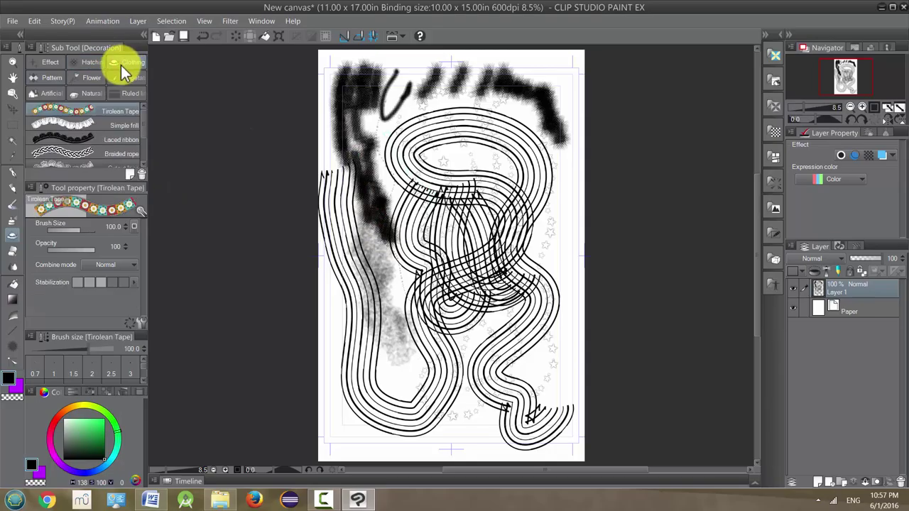
left_click(235, 36)
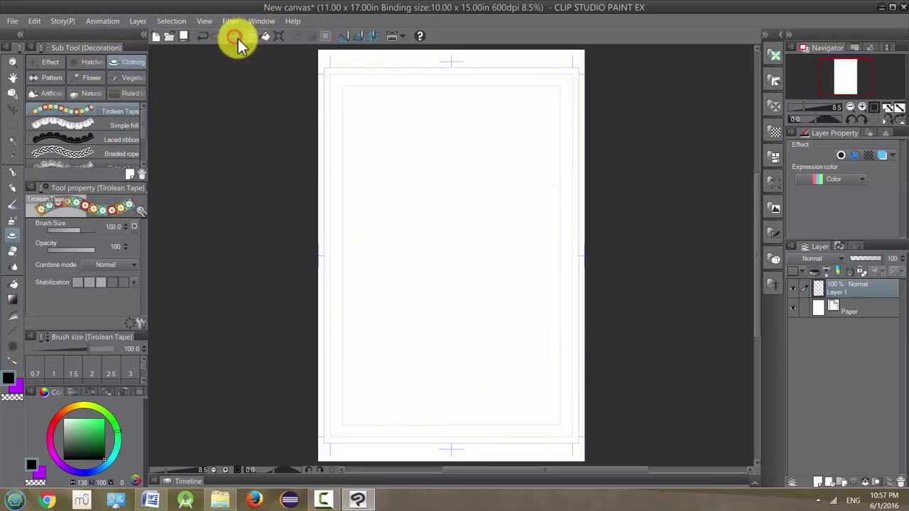
Draw two Simple frill strokes at size 459.5, the second one in green beside the first
left_click(93, 125)
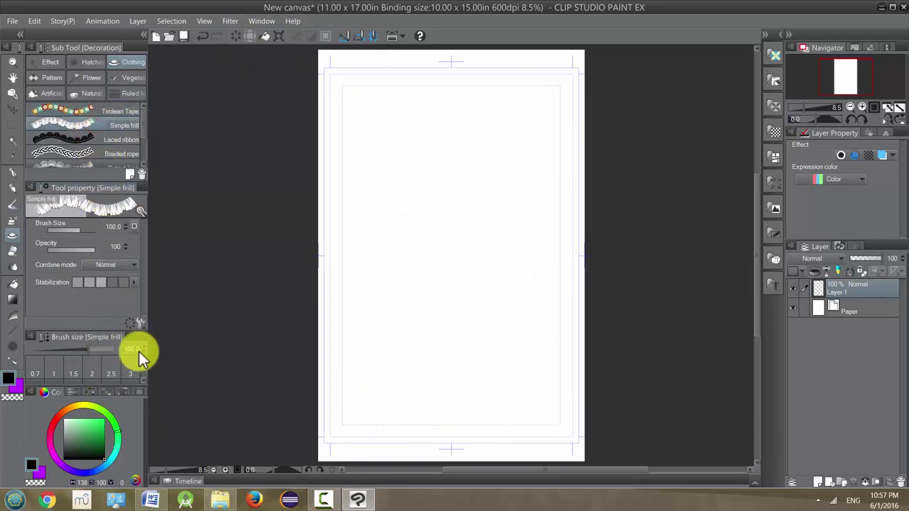
left_click_drag(80, 229, 87, 230)
mouse_move(348, 127)
left_mouse_down()
mouse_move(378, 112)
mouse_move(424, 110)
mouse_move(511, 148)
mouse_move(508, 193)
mouse_move(525, 208)
mouse_move(534, 342)
left_mouse_up()
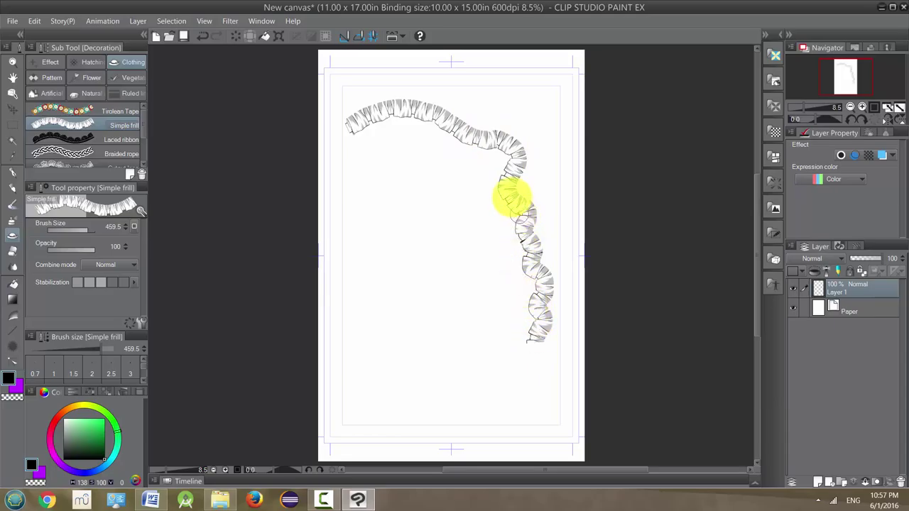
left_click(105, 419)
mouse_move(485, 219)
left_mouse_down()
mouse_move(479, 257)
mouse_move(495, 283)
mouse_move(503, 365)
left_mouse_up()
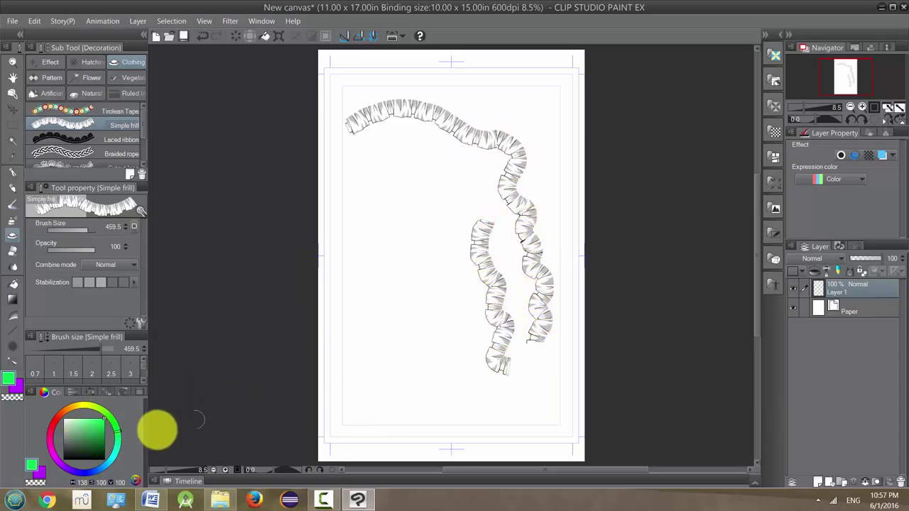
mouse_move(482, 226)
left_mouse_down()
mouse_move(464, 269)
mouse_move(489, 286)
mouse_move(496, 308)
mouse_move(498, 358)
left_mouse_up()
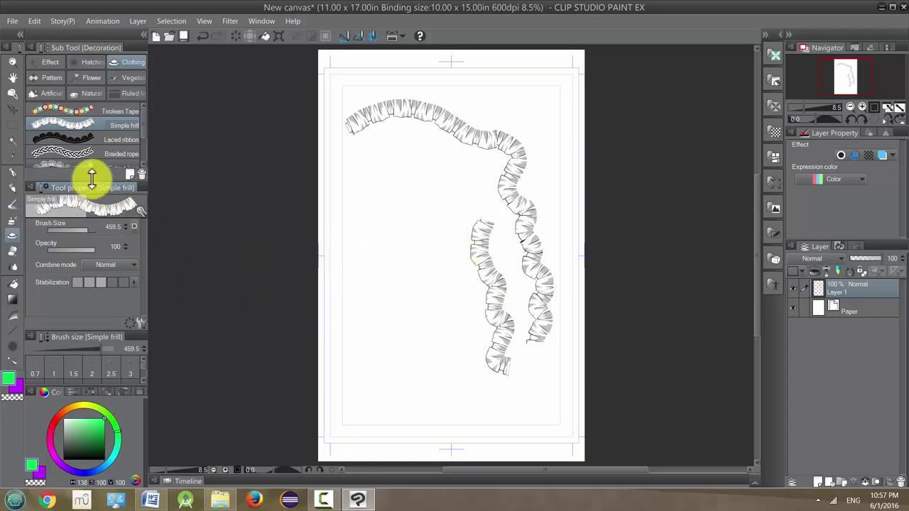
Draw a thin Gold chain curve, then a thick size-377.7 chain looping down the page
scroll(146, 145, "down", 3)
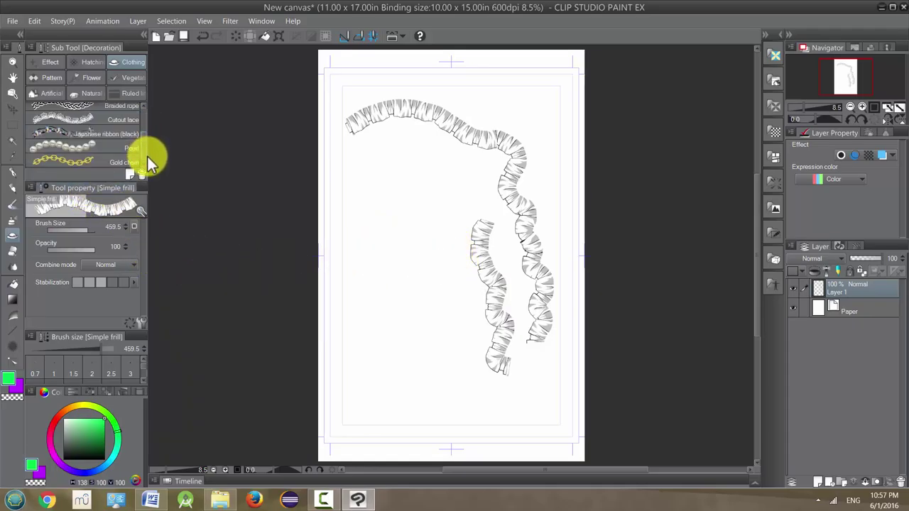
left_click(125, 162)
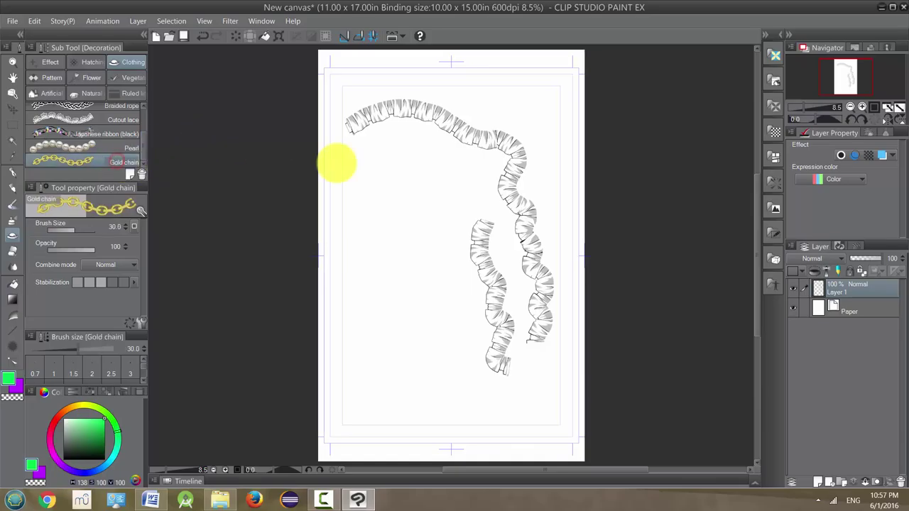
left_click_drag(369, 169, 403, 218)
left_click(92, 286)
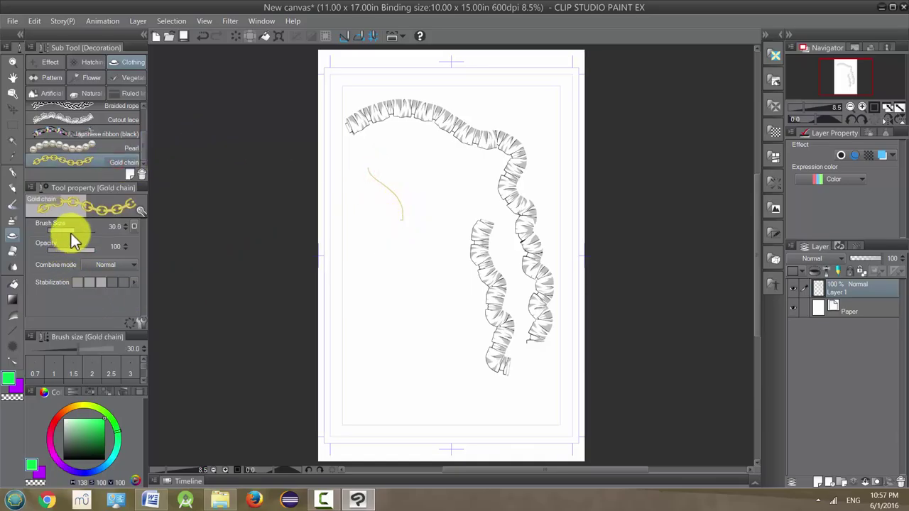
left_click_drag(88, 229, 92, 229)
mouse_move(362, 207)
left_mouse_down()
mouse_move(363, 234)
mouse_move(395, 257)
mouse_move(418, 310)
mouse_move(445, 325)
mouse_move(440, 360)
mouse_move(471, 380)
mouse_move(502, 299)
mouse_move(497, 199)
left_mouse_up()
left_click_drag(142, 143, 139, 117)
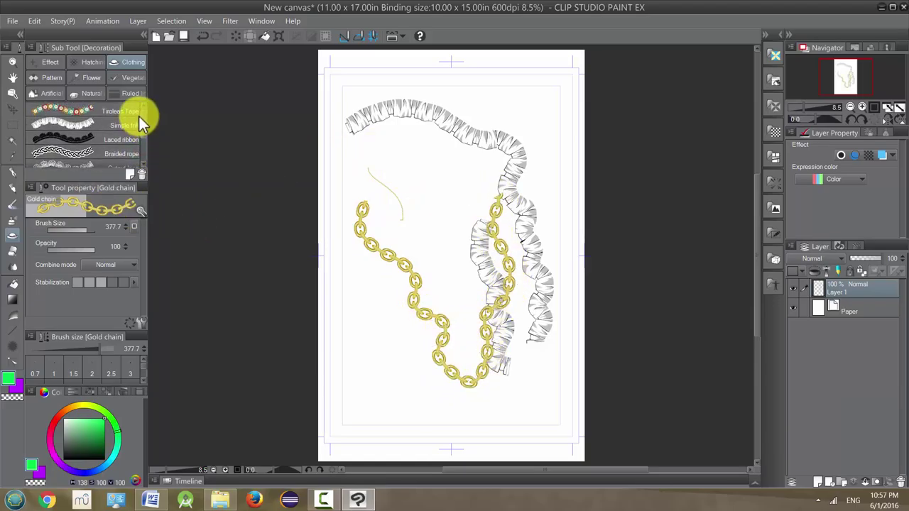
Paint black Trees silhouettes at size 380: a trail down the left and a forest across the top
left_click(129, 80)
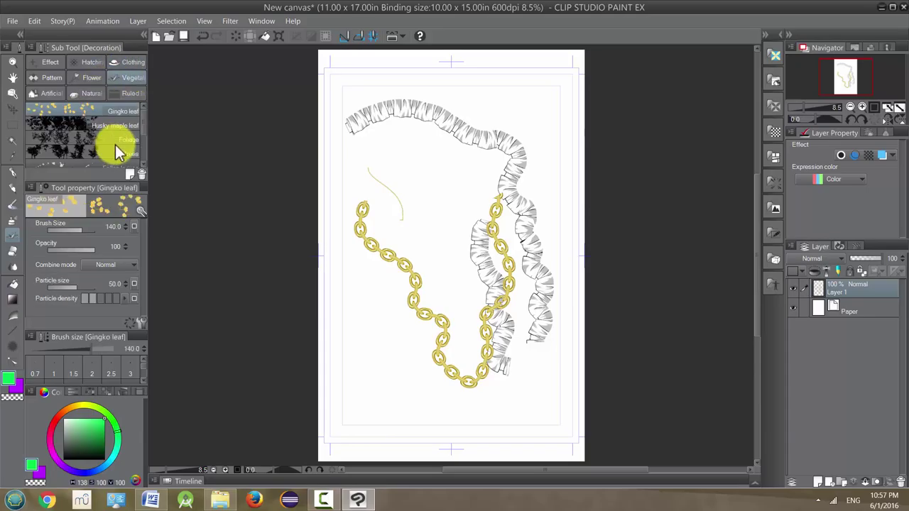
mouse_move(142, 123)
left_mouse_down()
mouse_move(144, 151)
mouse_move(143, 118)
left_mouse_up()
left_click(97, 150)
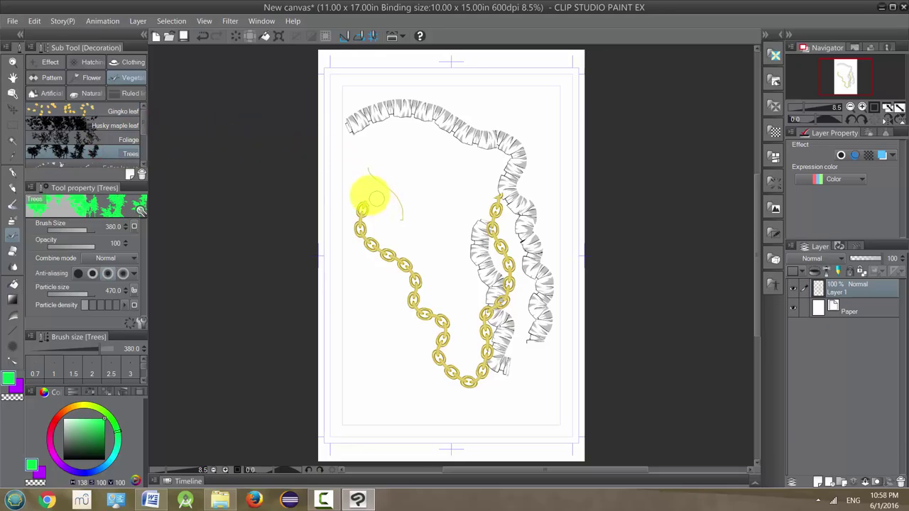
left_click_drag(84, 447, 117, 482)
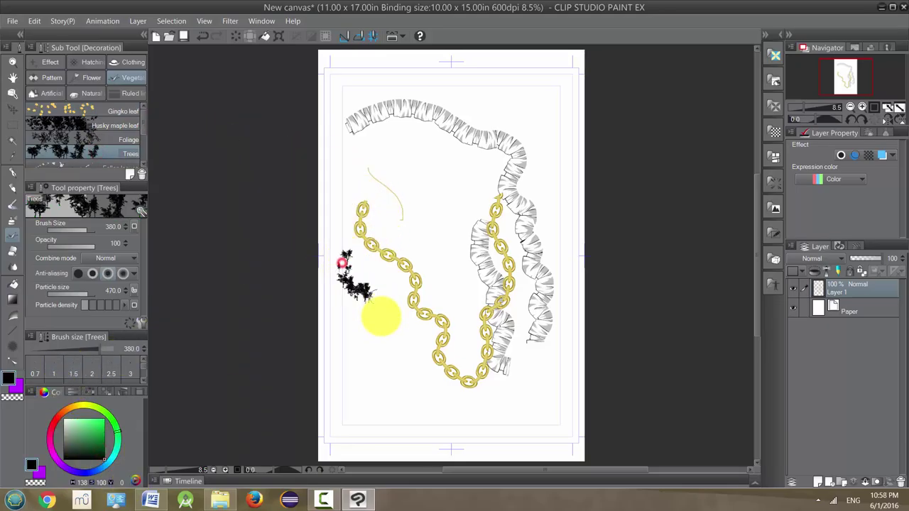
mouse_move(381, 318)
left_mouse_down()
mouse_move(426, 410)
mouse_move(452, 338)
mouse_move(440, 263)
mouse_move(446, 201)
mouse_move(422, 152)
mouse_move(475, 107)
mouse_move(442, 95)
mouse_move(513, 152)
left_mouse_up()
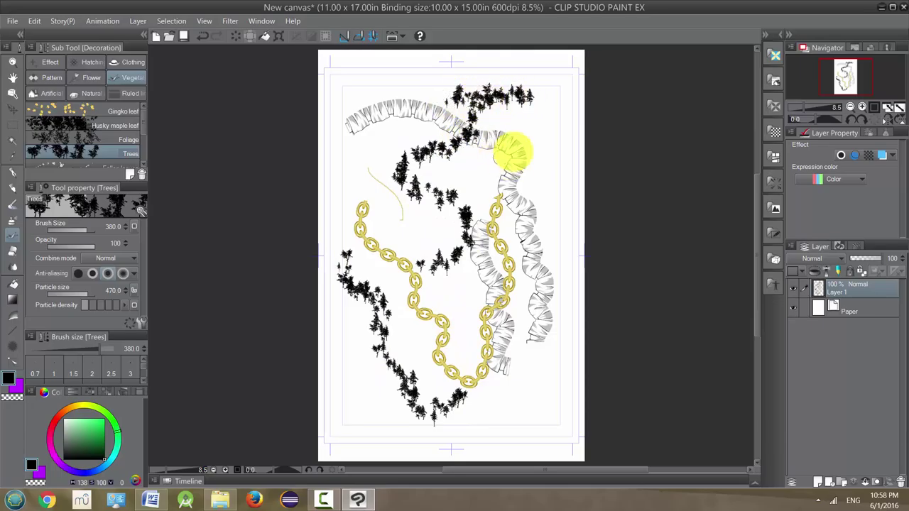
mouse_move(513, 105)
left_mouse_down()
mouse_move(553, 106)
mouse_move(504, 115)
mouse_move(529, 115)
mouse_move(537, 142)
mouse_move(567, 145)
mouse_move(516, 149)
mouse_move(587, 133)
mouse_move(521, 121)
mouse_move(597, 111)
mouse_move(509, 108)
mouse_move(568, 100)
mouse_move(546, 97)
mouse_move(459, 98)
mouse_move(557, 84)
mouse_move(431, 90)
mouse_move(522, 85)
mouse_move(417, 79)
mouse_move(480, 82)
mouse_move(383, 83)
mouse_move(454, 92)
mouse_move(371, 88)
mouse_move(433, 78)
mouse_move(367, 85)
mouse_move(498, 120)
mouse_move(380, 102)
mouse_move(328, 117)
left_mouse_up()
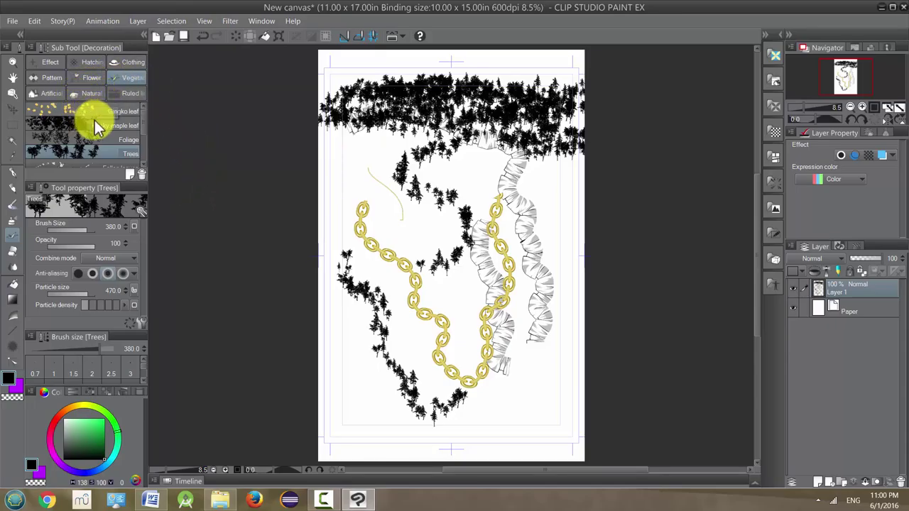
Draw a thick black Bumpy line at size 1110.5 sweeping across the page
left_click(125, 96)
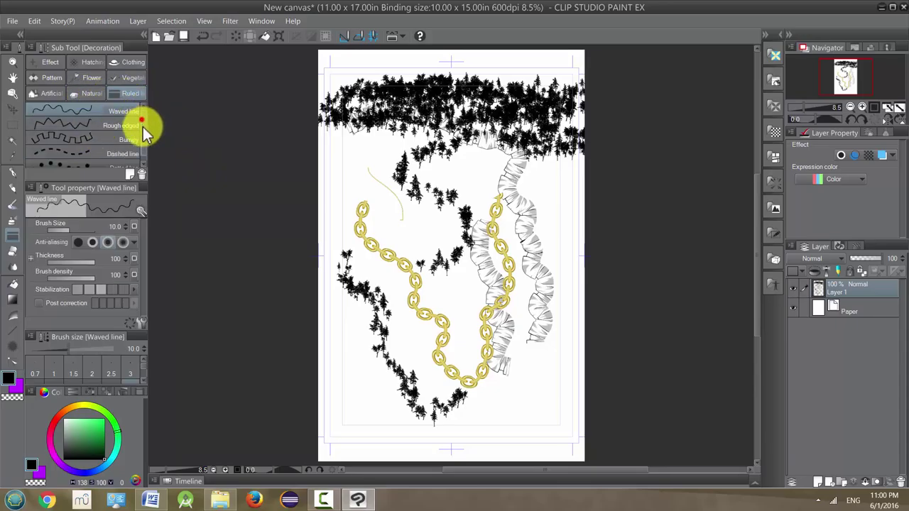
left_click_drag(142, 120, 143, 127)
left_click(84, 135)
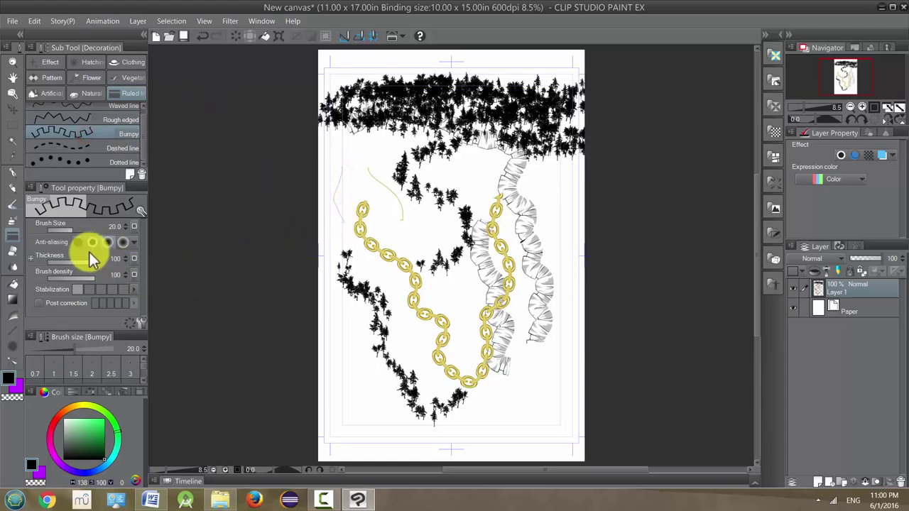
left_click(71, 227)
mouse_move(323, 348)
left_mouse_down()
mouse_move(339, 377)
mouse_move(414, 442)
mouse_move(527, 398)
mouse_move(497, 305)
mouse_move(462, 132)
mouse_move(511, 131)
left_mouse_up()
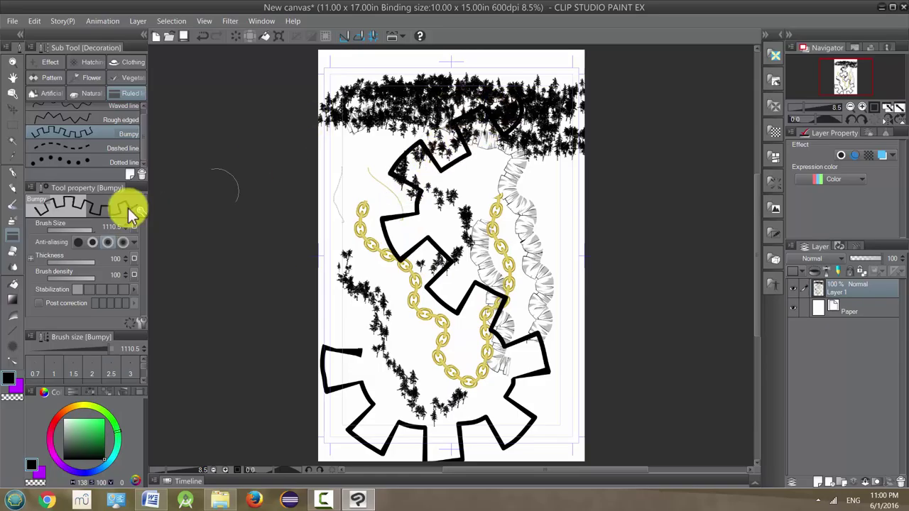
left_click(83, 92)
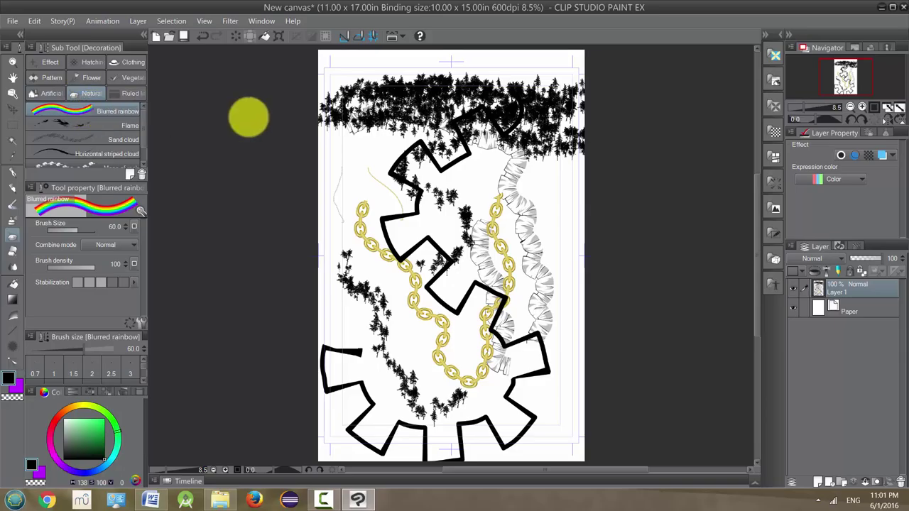
Paint Blurred rainbow S-curves at size 1490.3 down the page's centre and up past the top edge
mouse_move(351, 149)
left_mouse_down()
mouse_move(377, 199)
mouse_move(401, 201)
left_mouse_up()
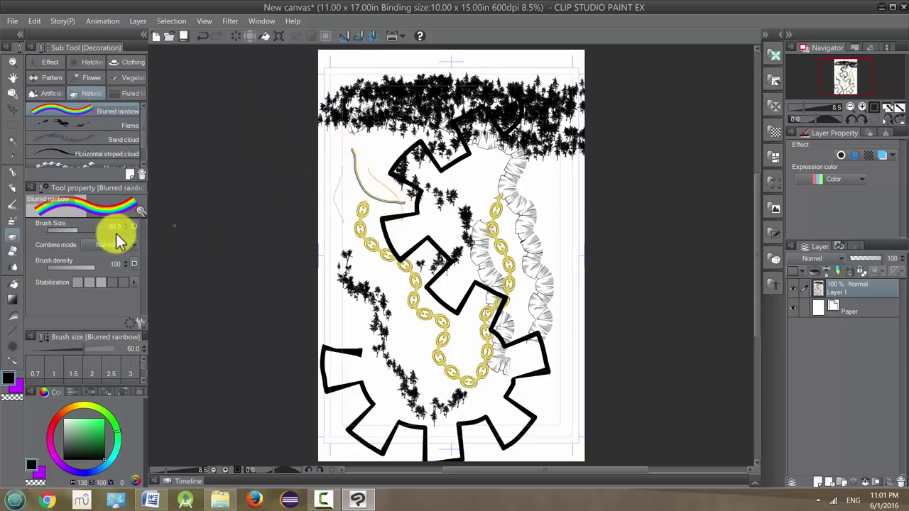
left_click(84, 230)
mouse_move(369, 151)
left_mouse_down()
mouse_move(387, 210)
mouse_move(458, 212)
mouse_move(522, 285)
mouse_move(493, 321)
left_mouse_up()
mouse_move(465, 186)
left_mouse_down()
mouse_move(436, 213)
mouse_move(415, 270)
mouse_move(431, 348)
mouse_move(469, 397)
mouse_move(465, 328)
mouse_move(497, 284)
mouse_move(506, 202)
left_mouse_up()
mouse_move(458, 162)
left_mouse_down()
mouse_move(415, 132)
mouse_move(416, 67)
mouse_move(435, 41)
mouse_move(369, 94)
left_mouse_up()
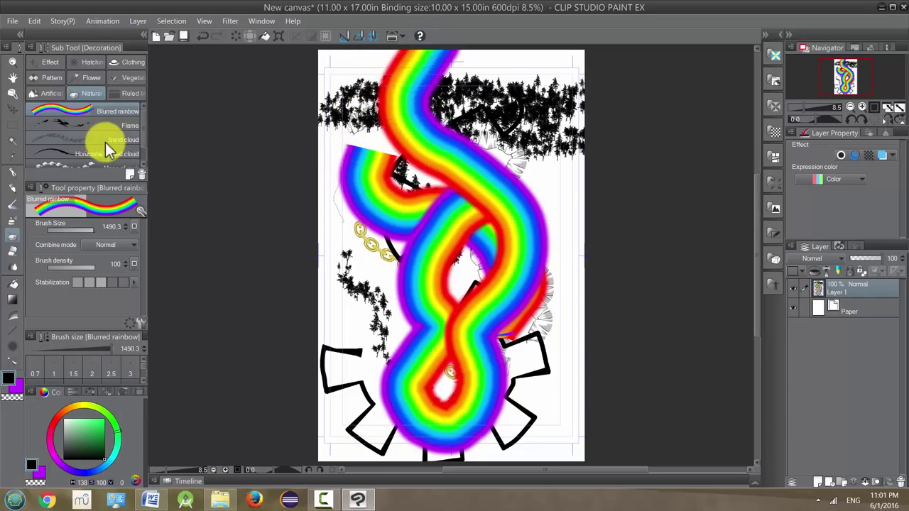
left_click(53, 95)
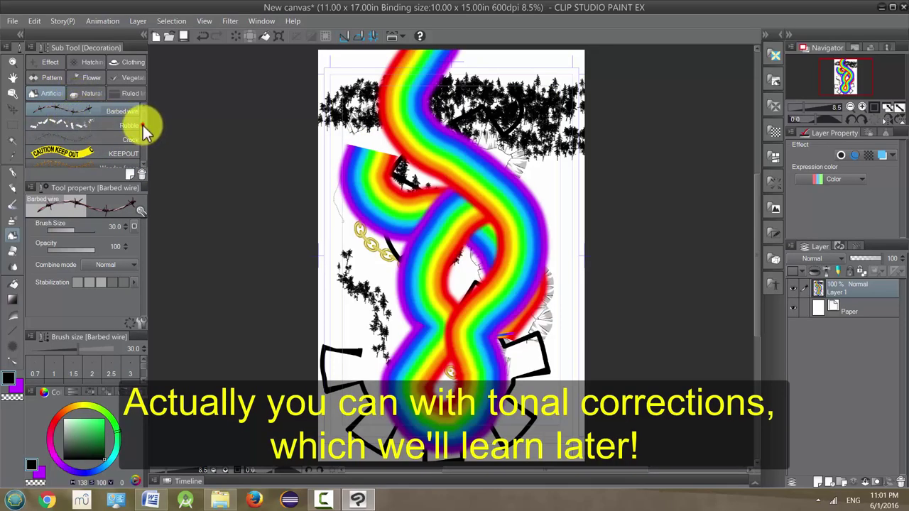
Set the KEEPOUT tape brush to 209.7 and lay tape across the page, left edge to right
scroll(138, 135, "down", 2)
left_click(78, 125)
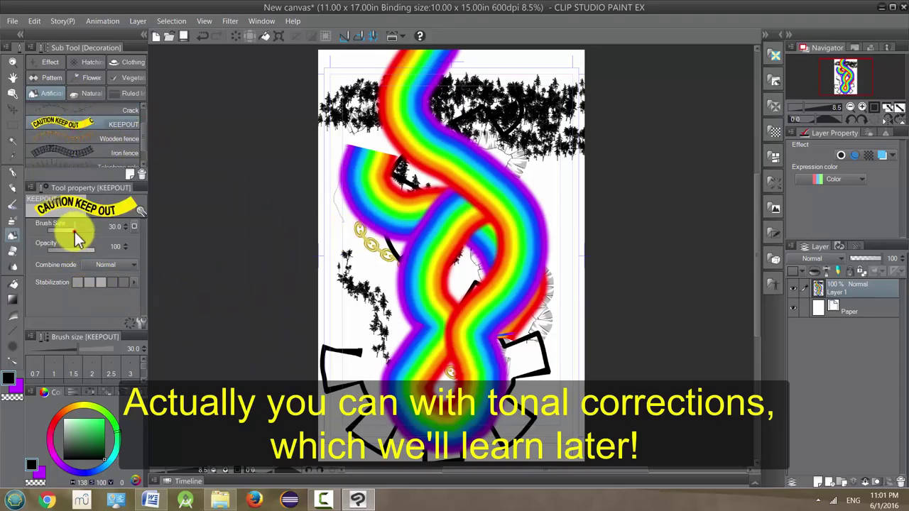
left_click_drag(75, 231, 91, 233)
mouse_move(283, 257)
left_mouse_down()
mouse_move(334, 259)
mouse_move(354, 236)
mouse_move(379, 232)
mouse_move(495, 237)
left_mouse_up()
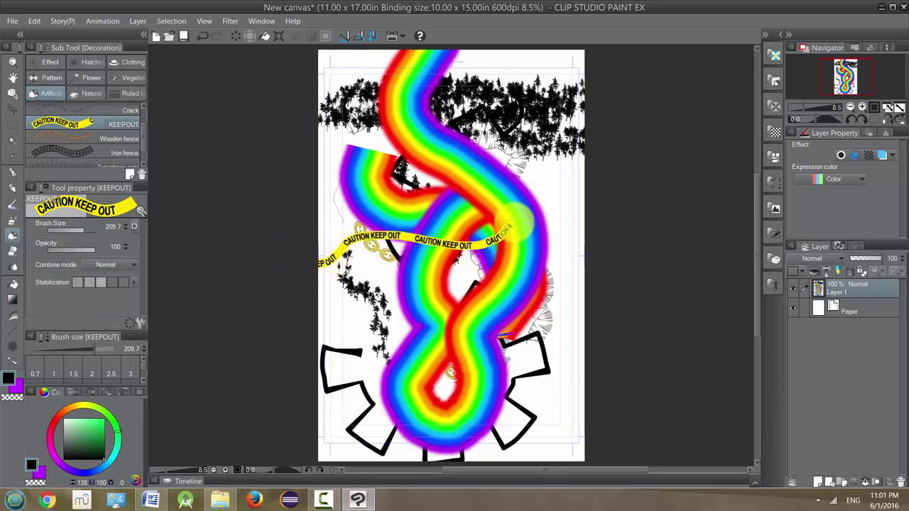
left_click_drag(574, 217, 602, 195)
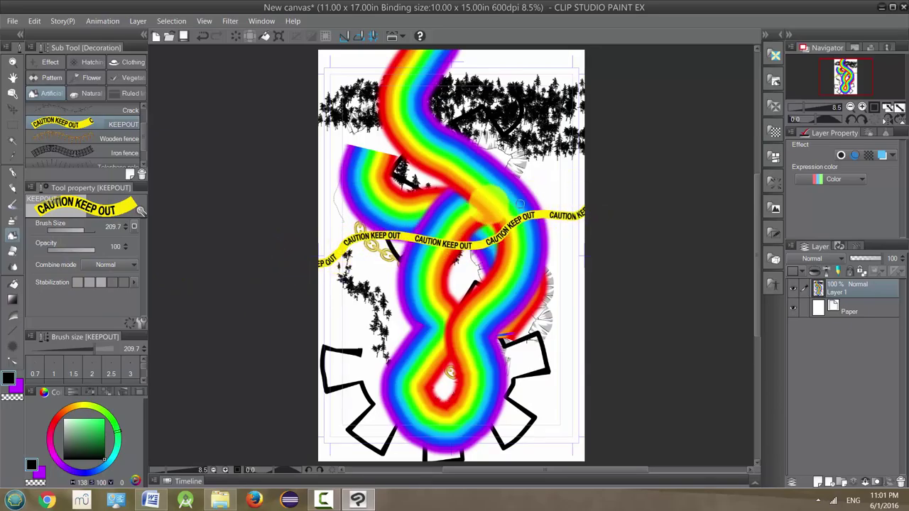
Lay more caution tape across the upper rainbow band and around the lower rainbow loop
mouse_move(332, 160)
left_mouse_down()
mouse_move(410, 170)
mouse_move(480, 183)
left_mouse_up()
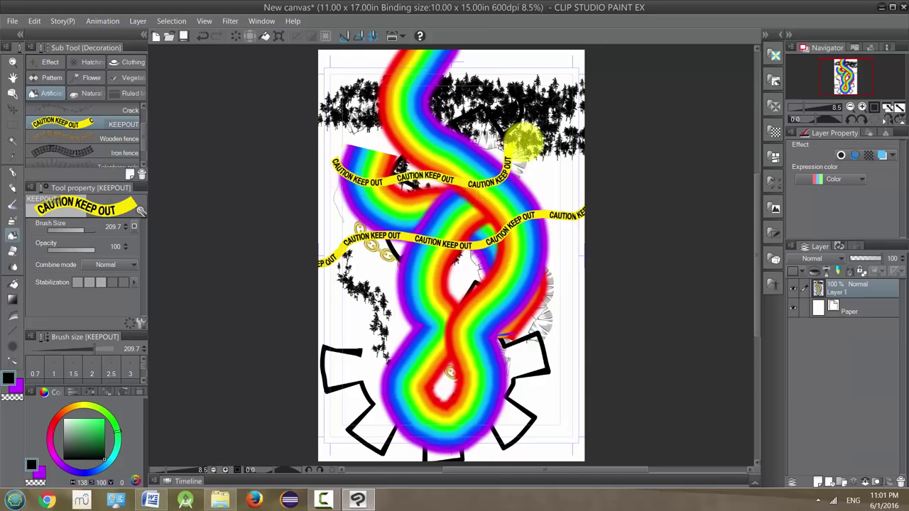
left_click_drag(524, 141, 581, 154)
mouse_move(539, 273)
left_mouse_down()
mouse_move(498, 292)
mouse_move(442, 301)
mouse_move(410, 294)
mouse_move(370, 314)
mouse_move(452, 296)
mouse_move(407, 338)
mouse_move(522, 348)
left_mouse_up()
mouse_move(521, 316)
left_mouse_down()
mouse_move(431, 313)
mouse_move(394, 323)
mouse_move(509, 257)
mouse_move(482, 274)
mouse_move(400, 277)
mouse_move(362, 302)
mouse_move(374, 341)
mouse_move(431, 347)
mouse_move(517, 319)
mouse_move(538, 359)
mouse_move(517, 387)
mouse_move(424, 391)
mouse_move(386, 436)
mouse_move(442, 445)
mouse_move(496, 425)
mouse_move(538, 426)
mouse_move(549, 387)
mouse_move(549, 330)
mouse_move(562, 284)
mouse_move(474, 213)
mouse_move(460, 145)
mouse_move(357, 89)
mouse_move(461, 44)
left_mouse_up()
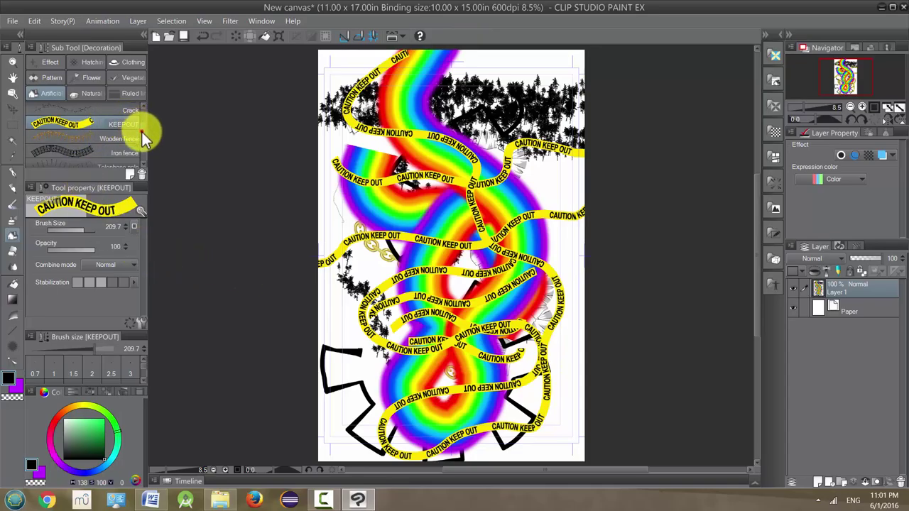
left_click_drag(142, 132, 143, 115)
left_click(121, 140)
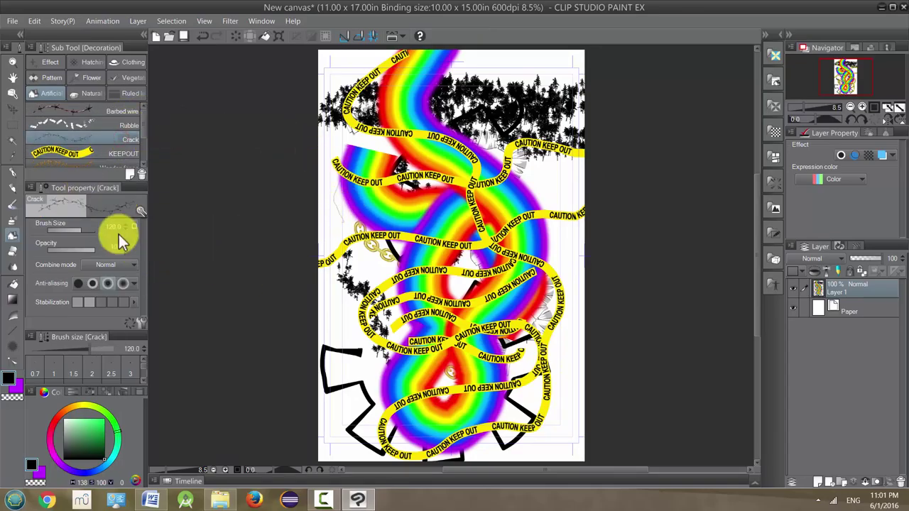
Draw Crack-brush fractures at size 506.8 across the middle-left and up the right side
mouse_move(261, 207)
left_mouse_down()
mouse_move(332, 228)
mouse_move(336, 217)
mouse_move(538, 191)
mouse_move(548, 162)
mouse_move(511, 69)
mouse_move(485, 102)
mouse_move(528, 153)
mouse_move(568, 243)
mouse_move(572, 326)
mouse_move(550, 422)
left_mouse_up()
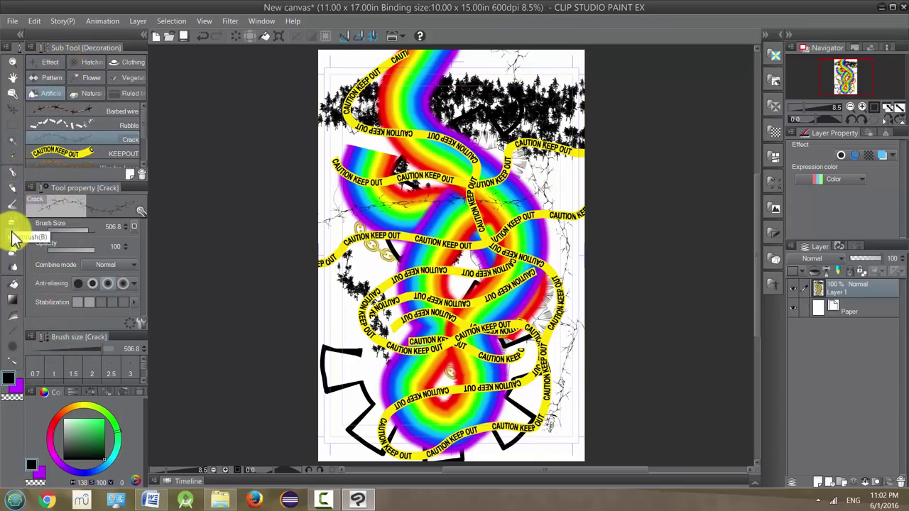
Switch the Decoration panel to the Effect group's Pattern brushes, with Heart selected
left_click(50, 64)
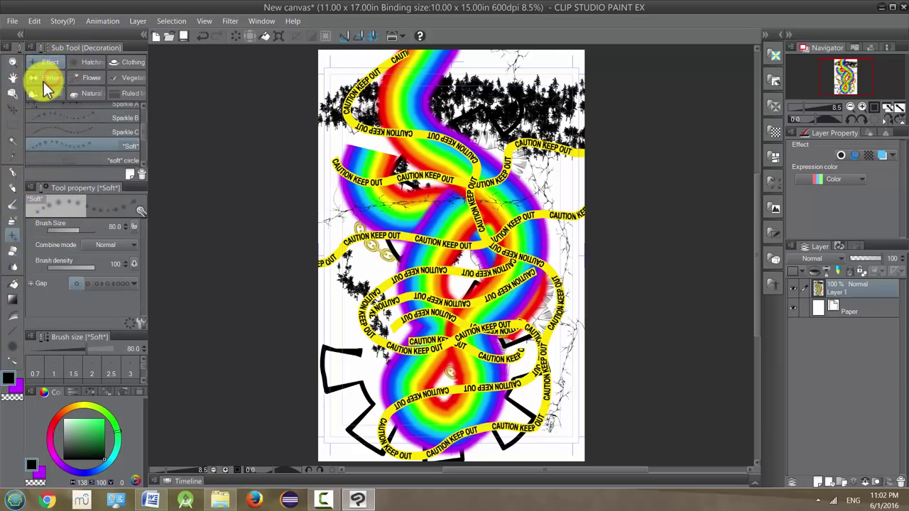
left_click(51, 77)
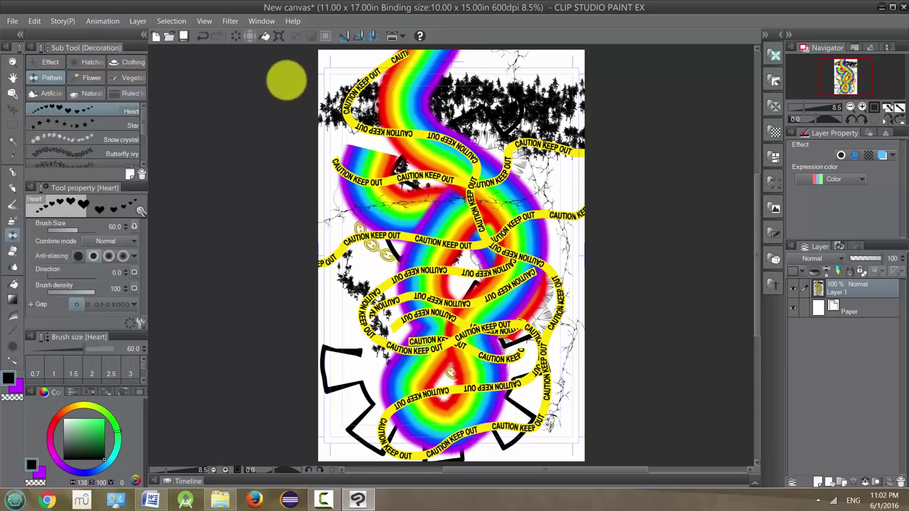